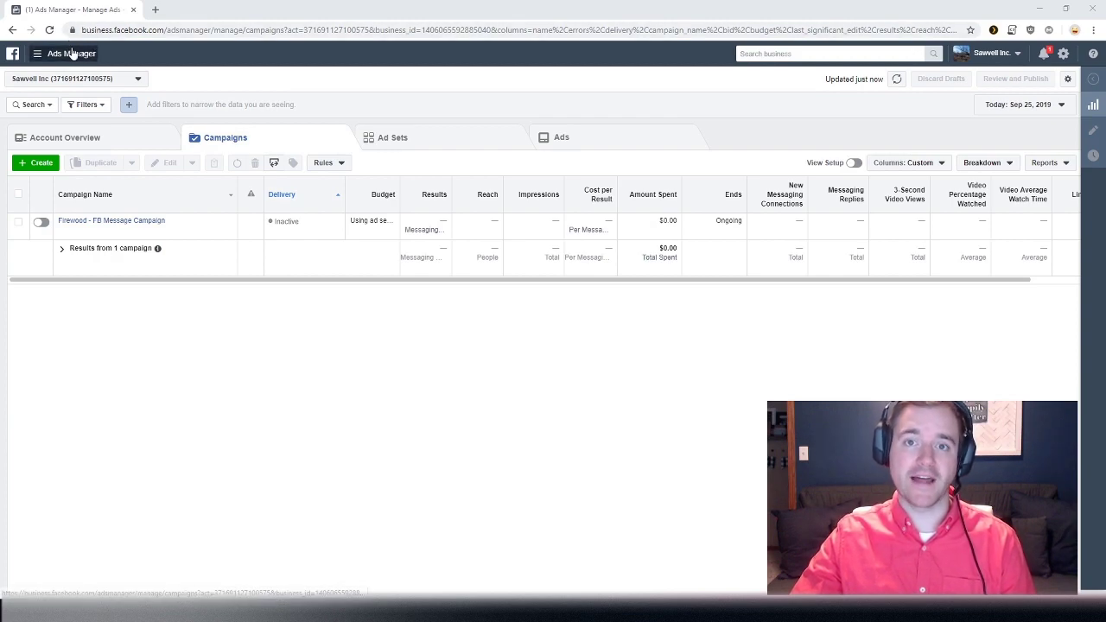
Go from the Ads Manager business tools menu to the Facebook Pixels page in Events Manager.
click(61, 57)
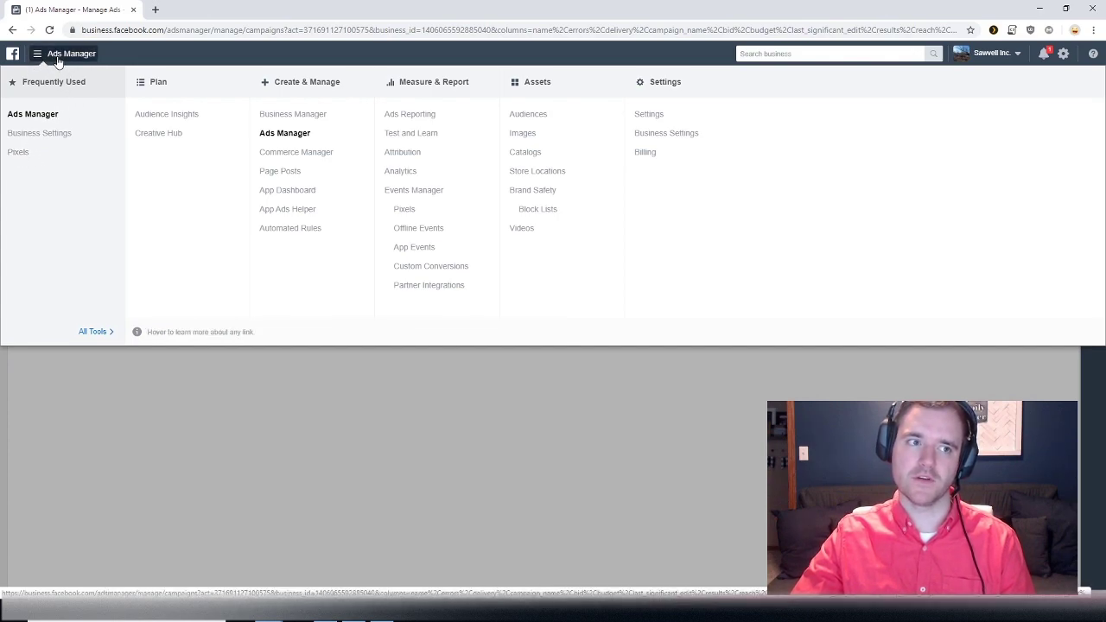
click(404, 210)
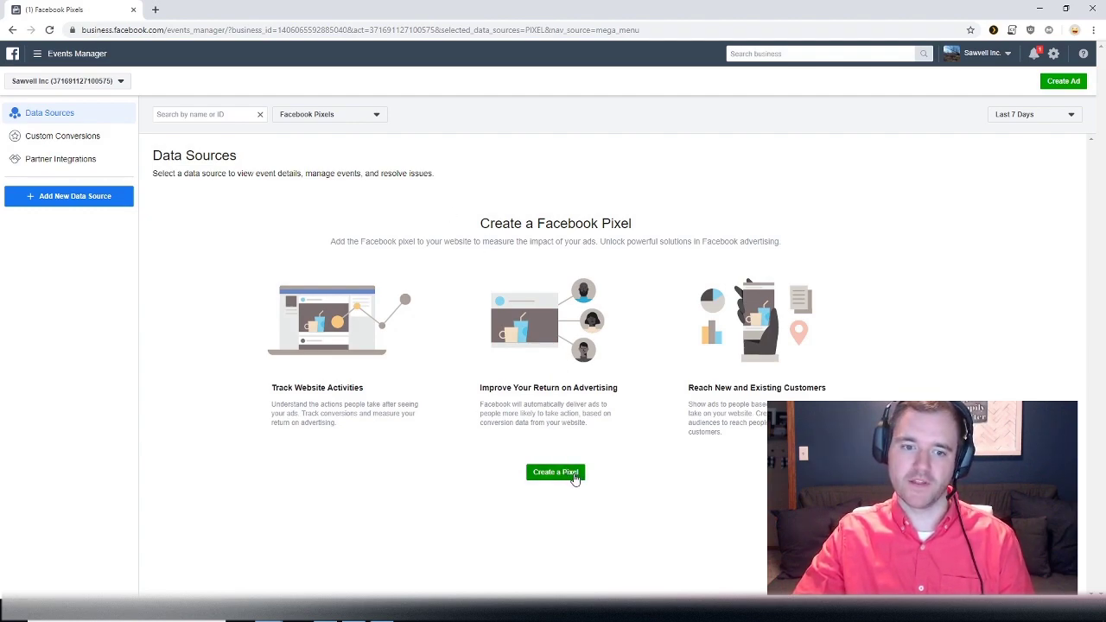
Create a new pixel with the suggested name and the company website URL, and submit it.
click(574, 477)
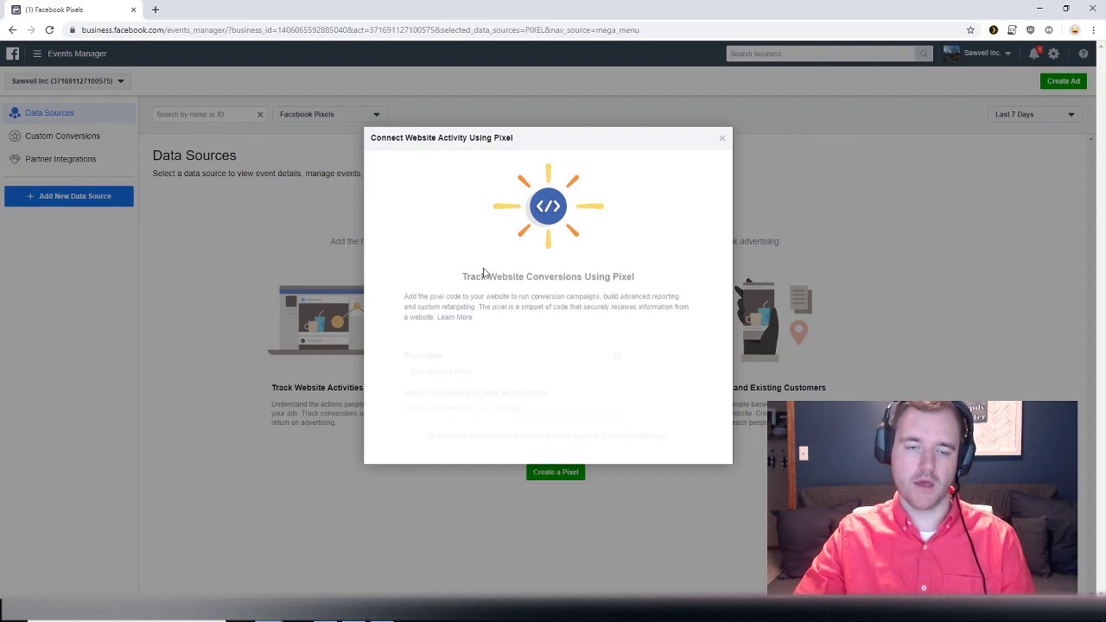
triple_click(481, 349)
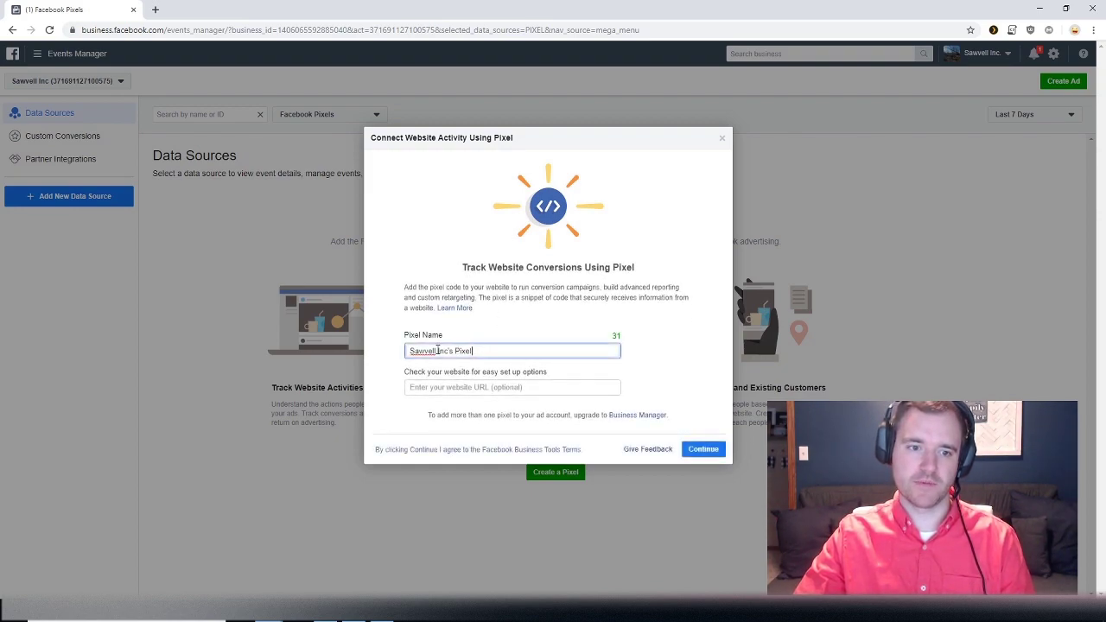
click(489, 352)
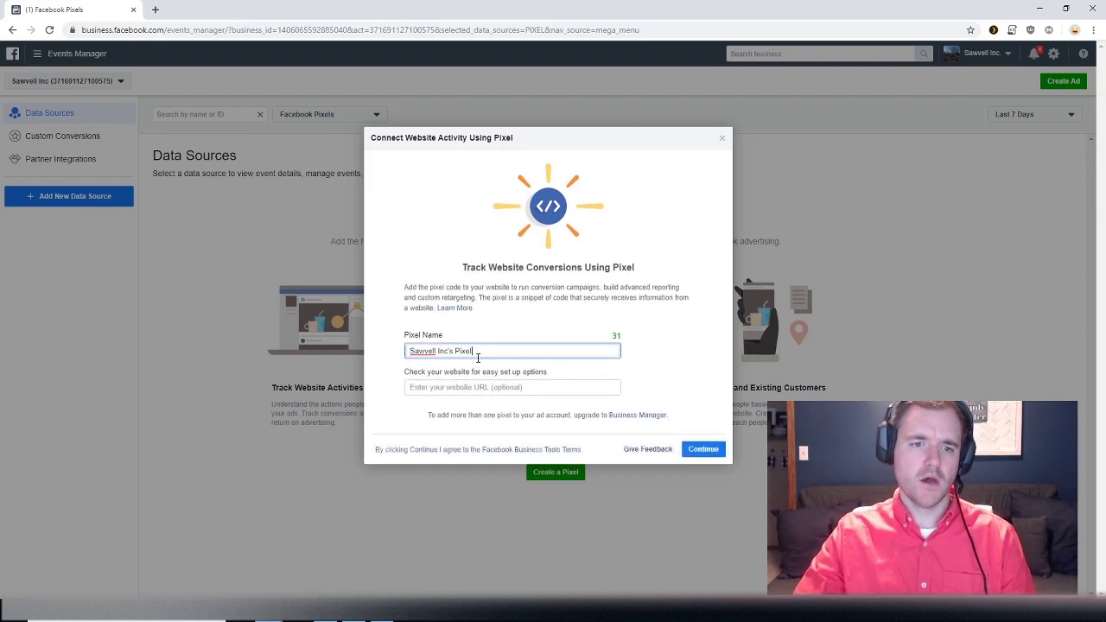
click(471, 386)
click(498, 322)
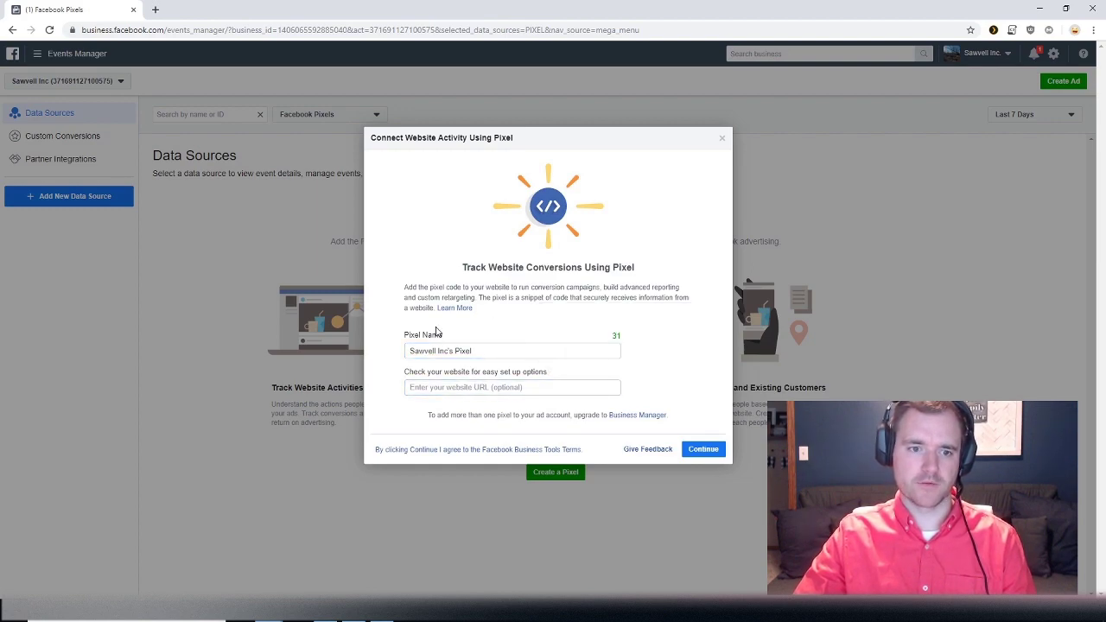
click(481, 386)
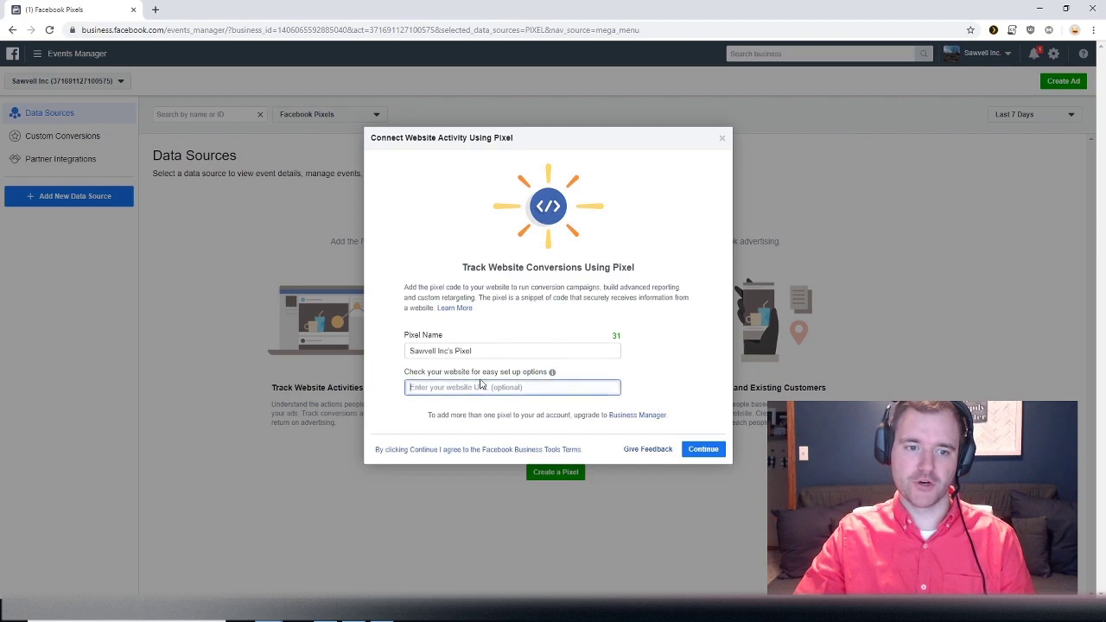
text(sawvellinc.omc)
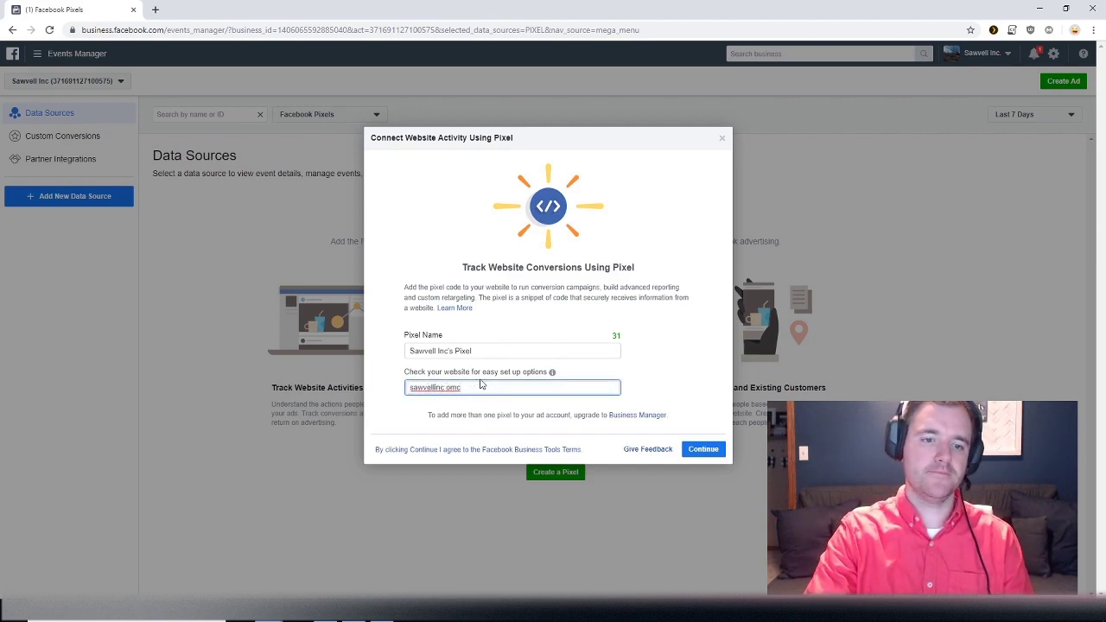
key(BackSpace)
key(BackSpace)
key(BackSpace)
text(c)
click(703, 448)
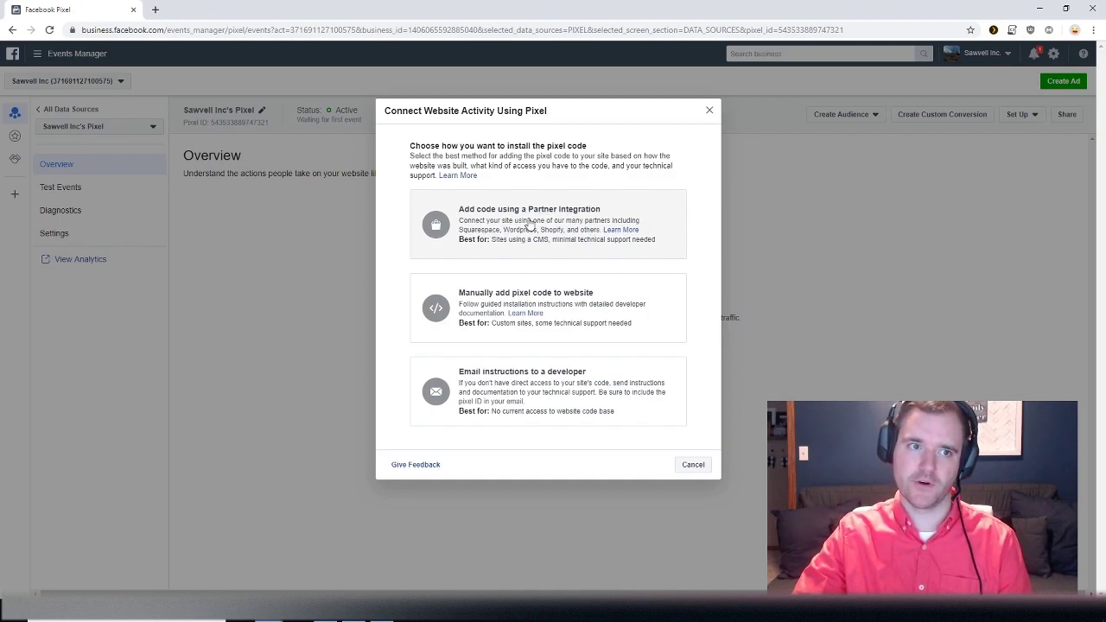
click(530, 226)
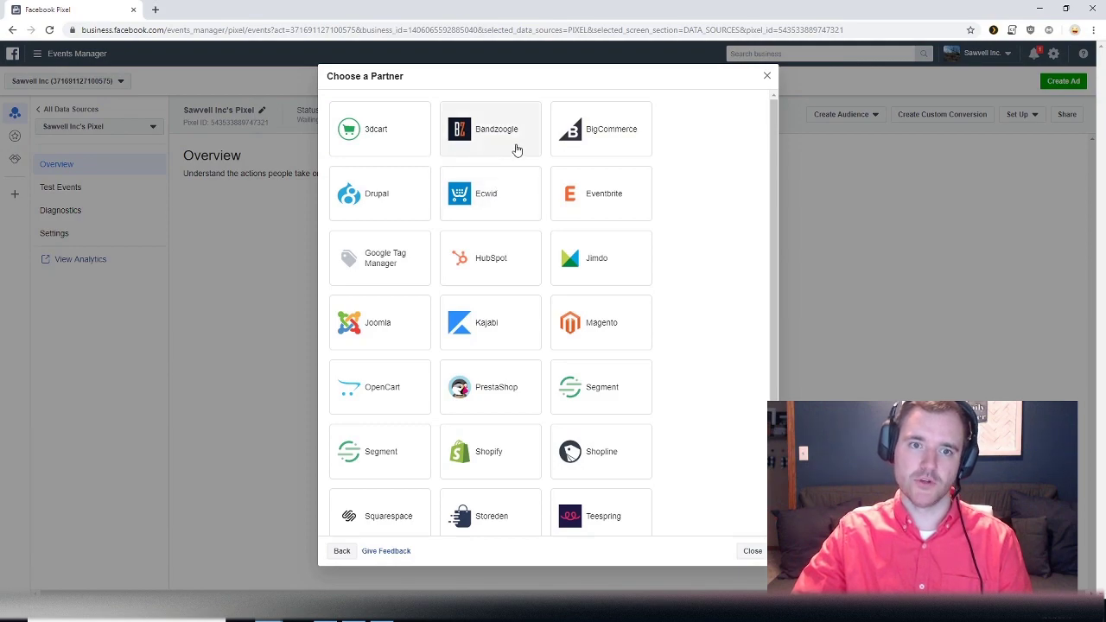
scroll(573, 172, down, 1)
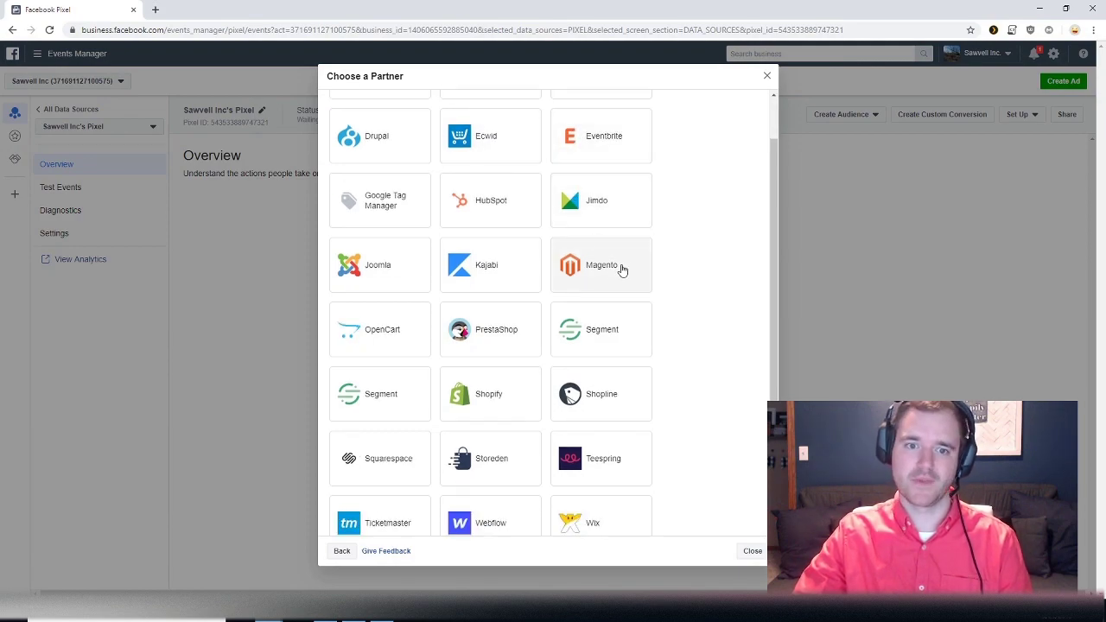
scroll(592, 294, down, 2)
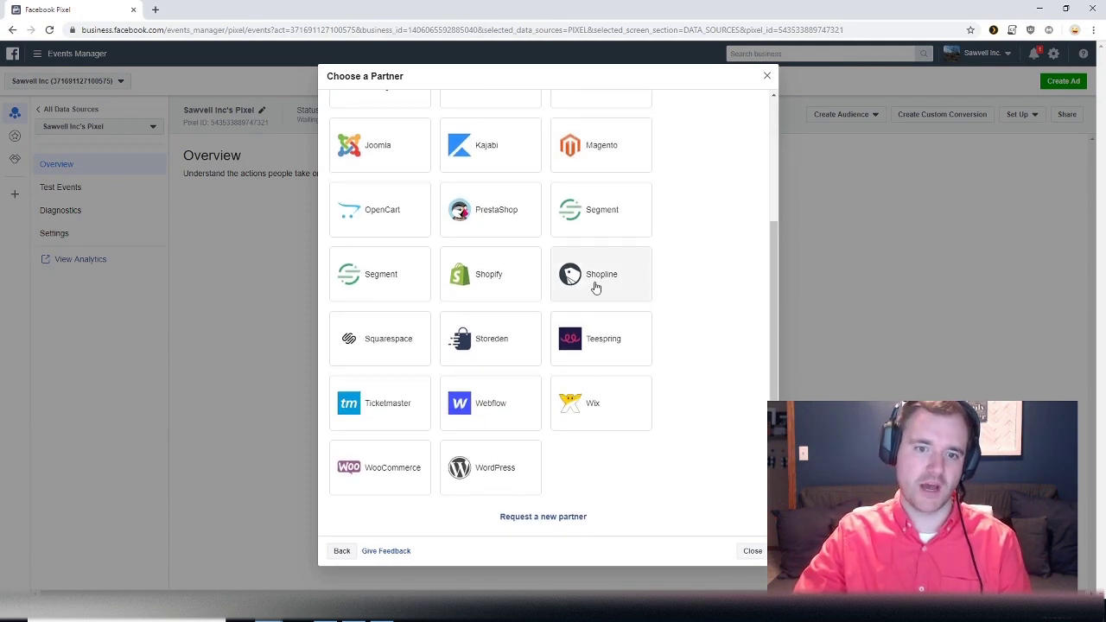
scroll(498, 284, up, 3)
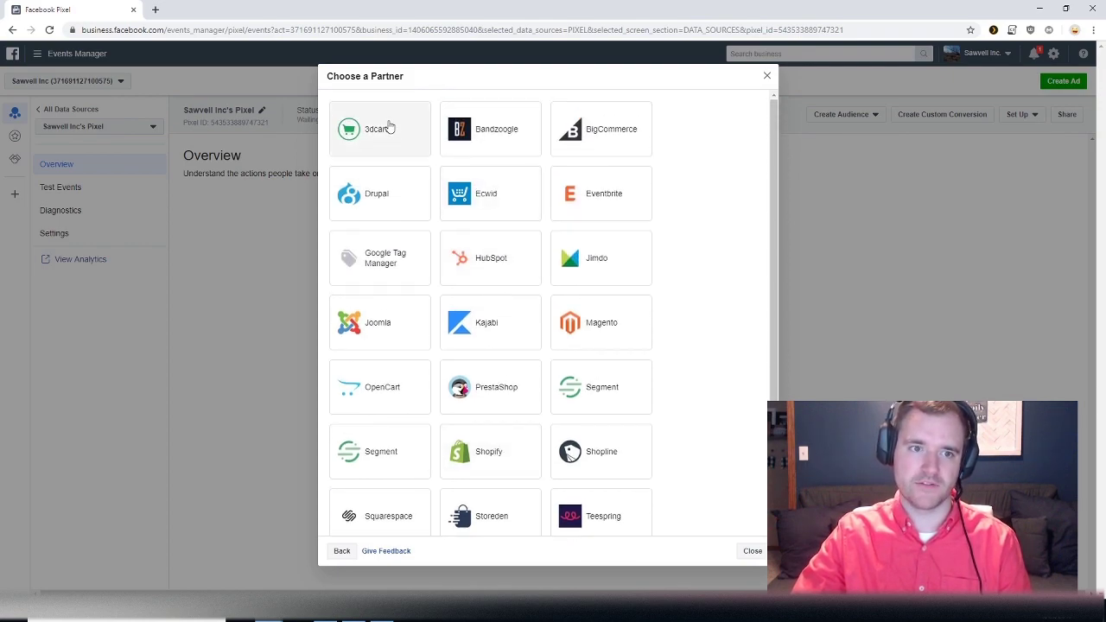
click(342, 550)
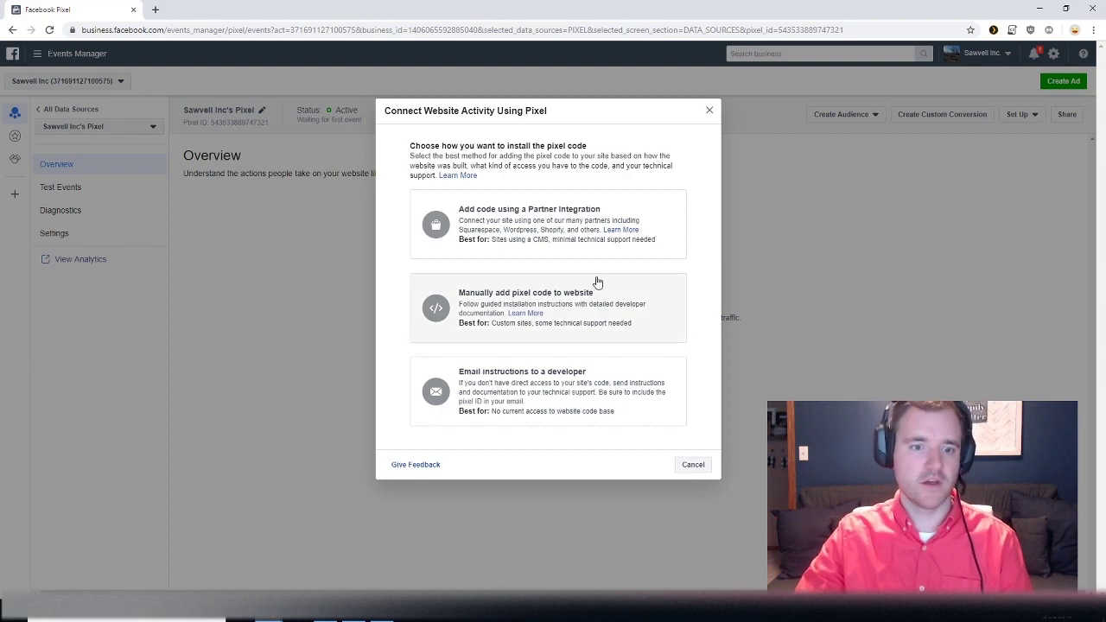
Look through the email-a-developer instructions, then return to the install method choices.
click(542, 385)
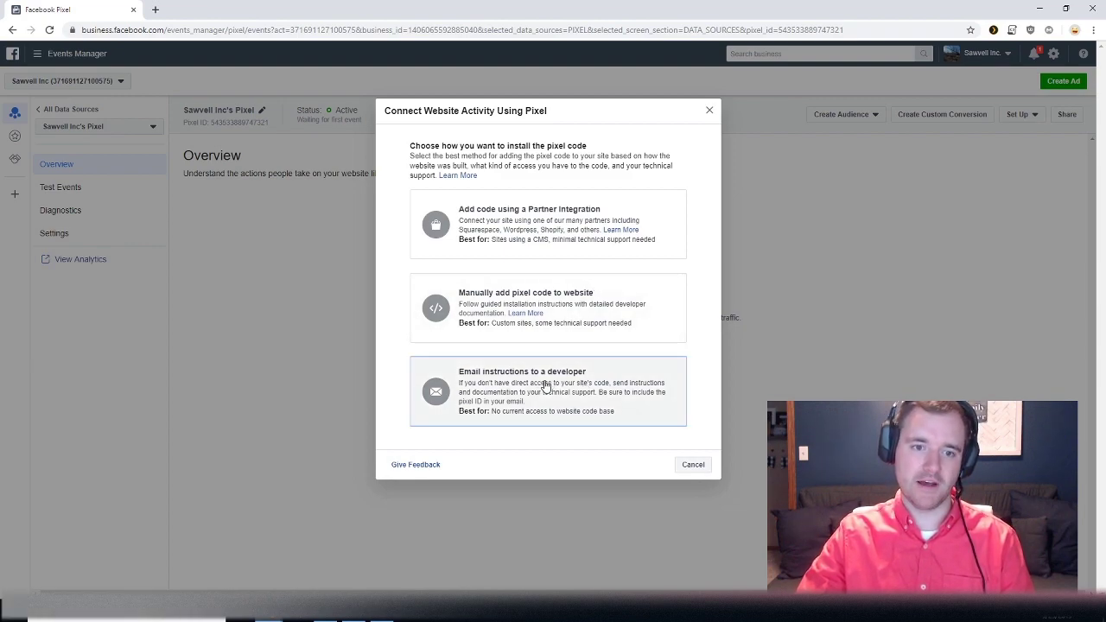
scroll(467, 216, down, 1)
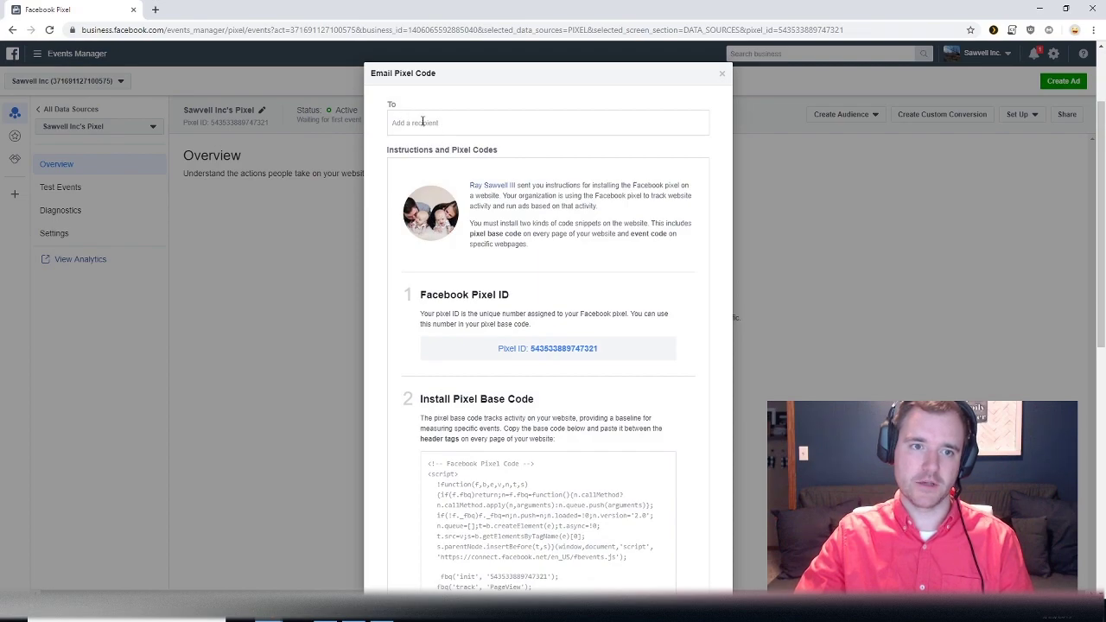
scroll(438, 121, down, 3)
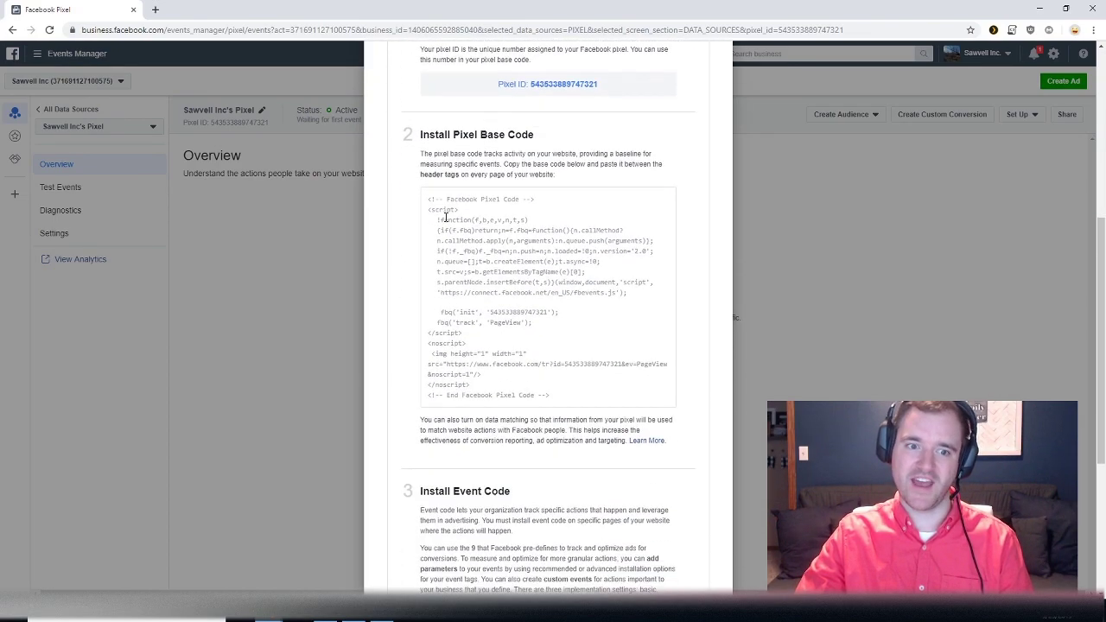
scroll(437, 177, down, 3)
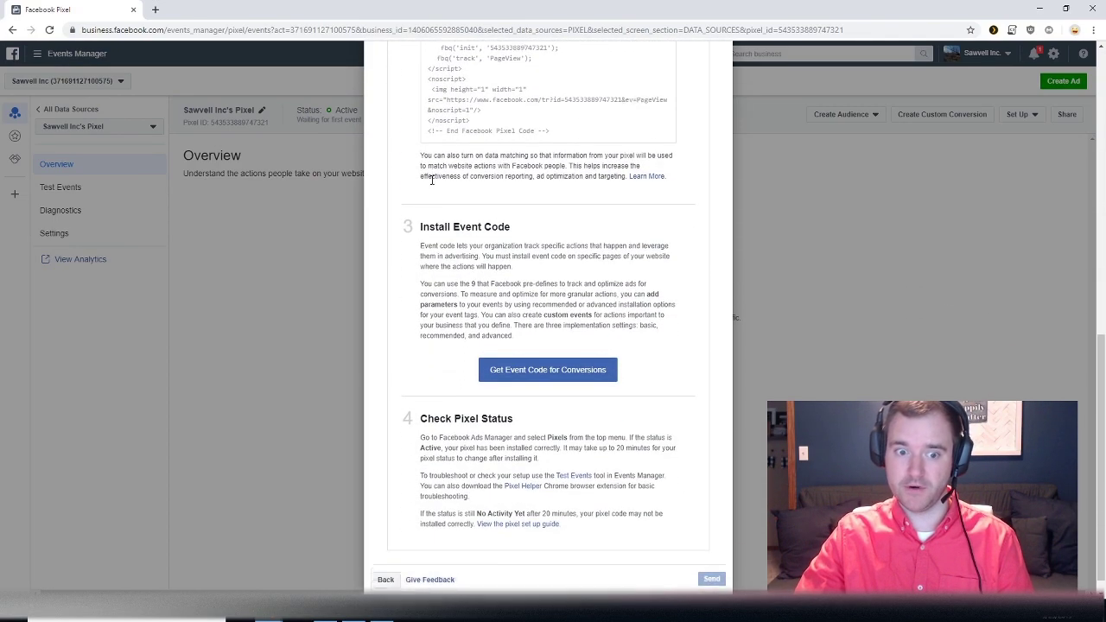
scroll(452, 209, up, 6)
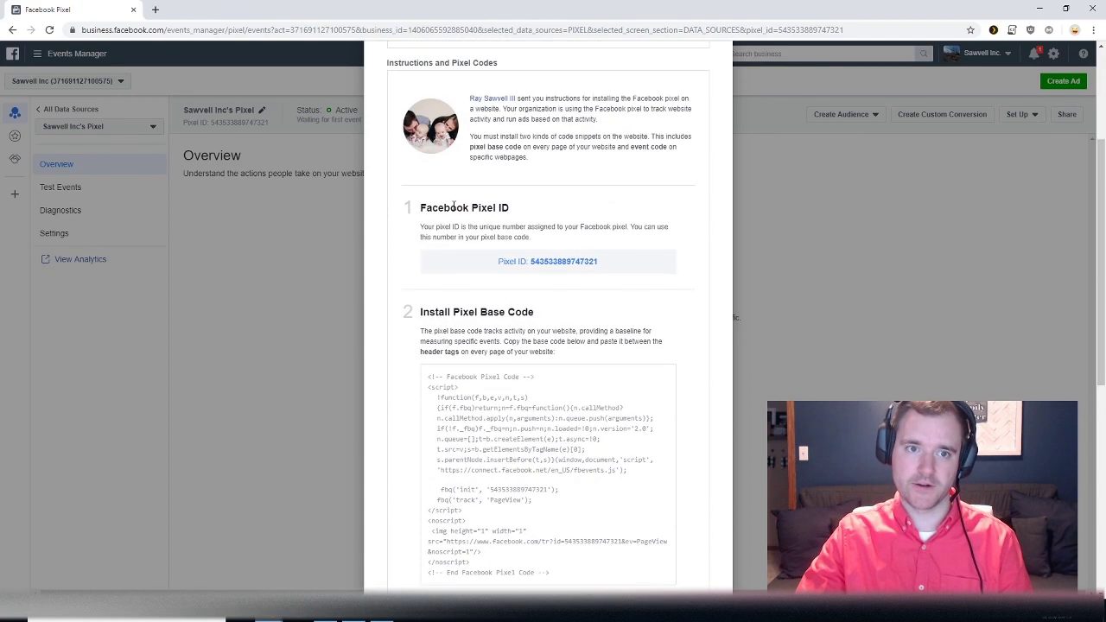
scroll(449, 210, down, 2)
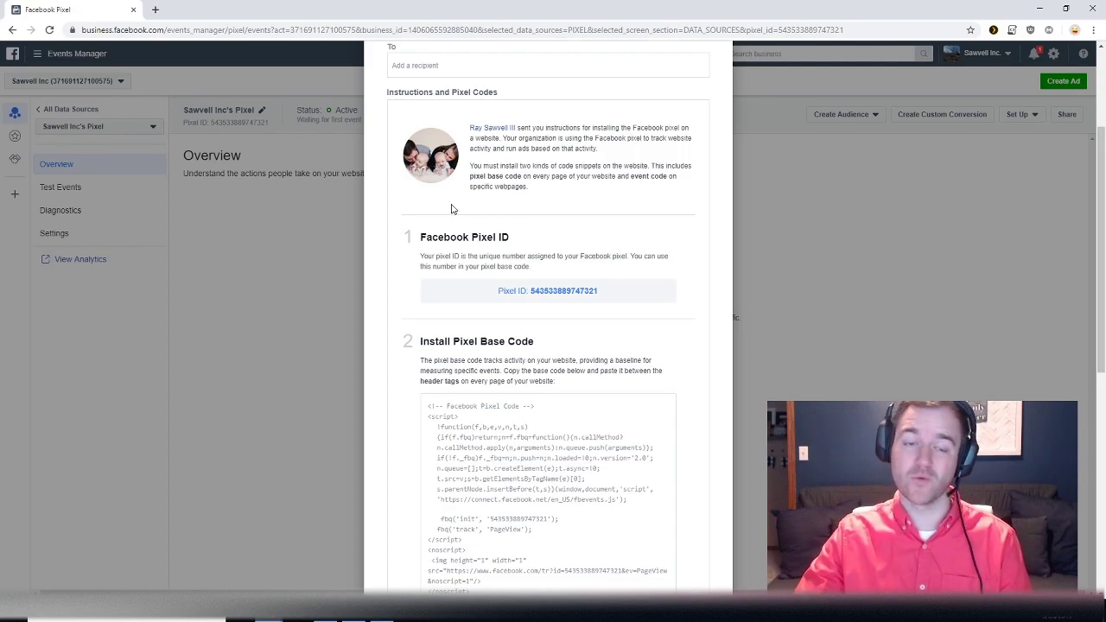
scroll(454, 210, down, 6)
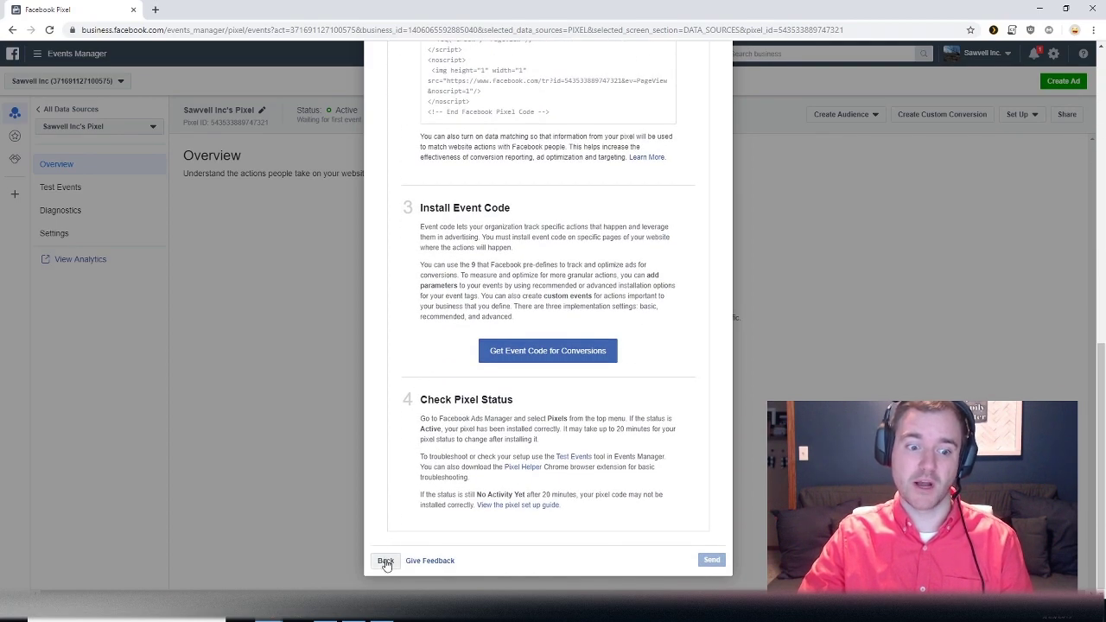
click(386, 562)
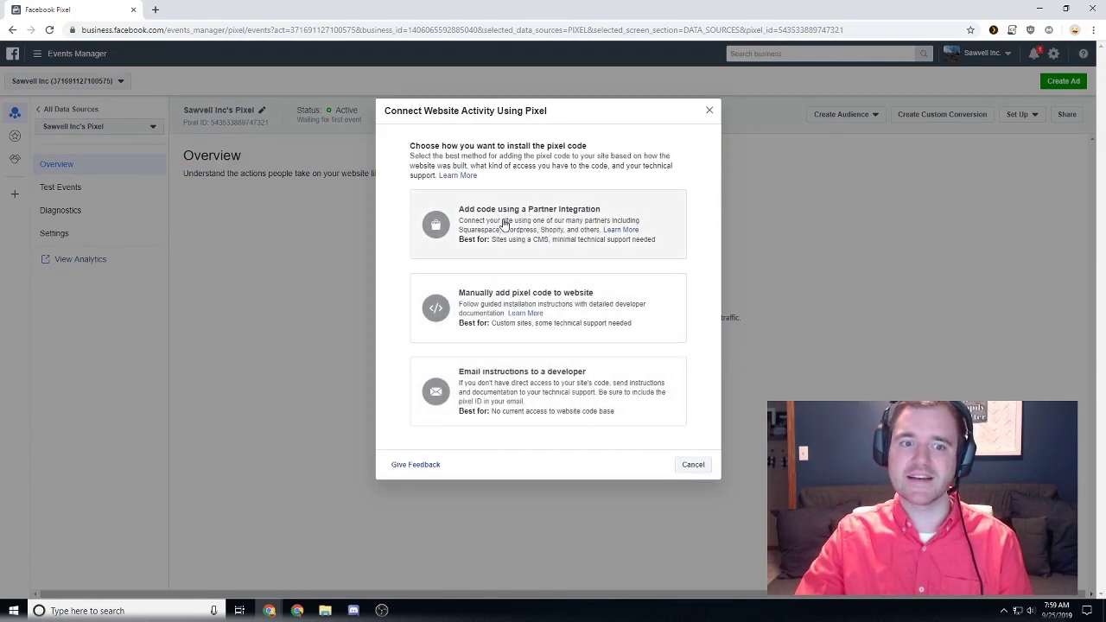
Review the manual pixel base code and continue to the event code step.
click(537, 299)
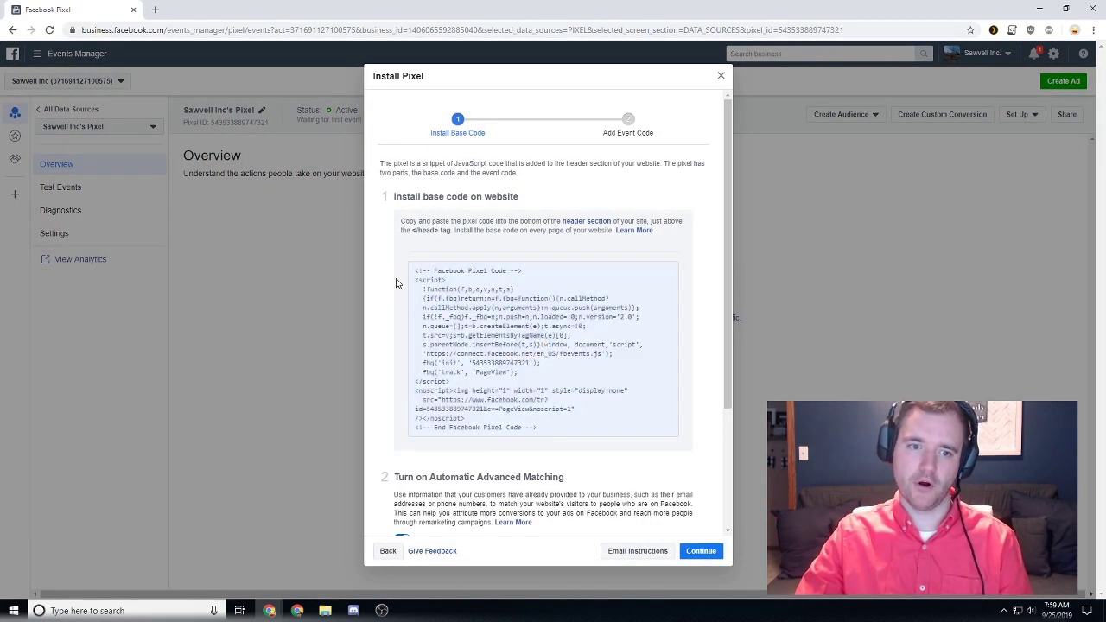
mouse_move(484, 298)
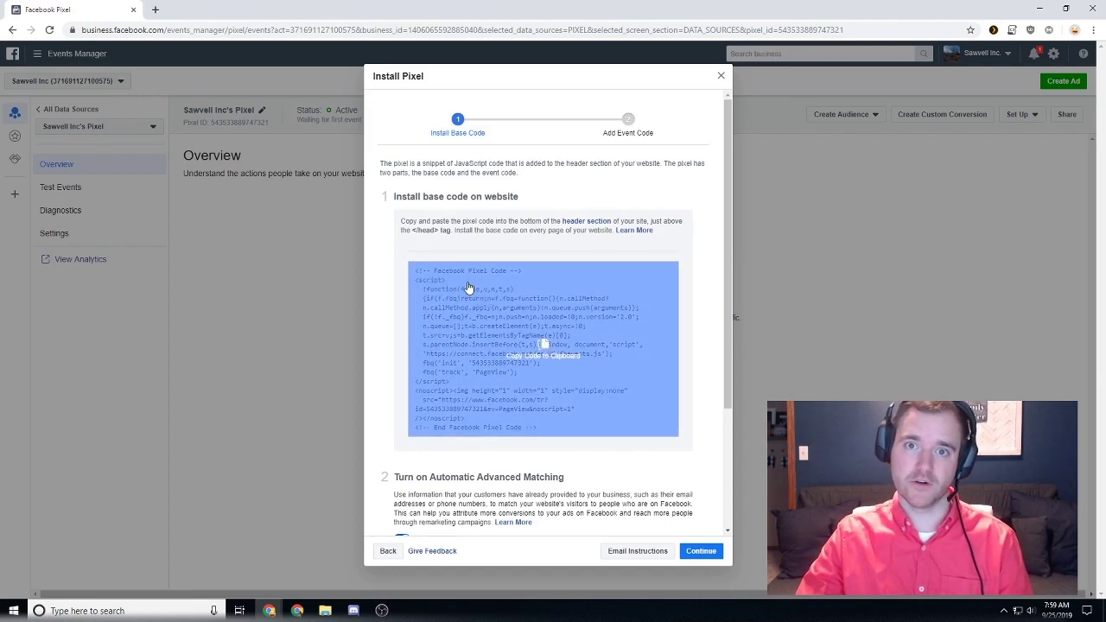
scroll(462, 293, down, 2)
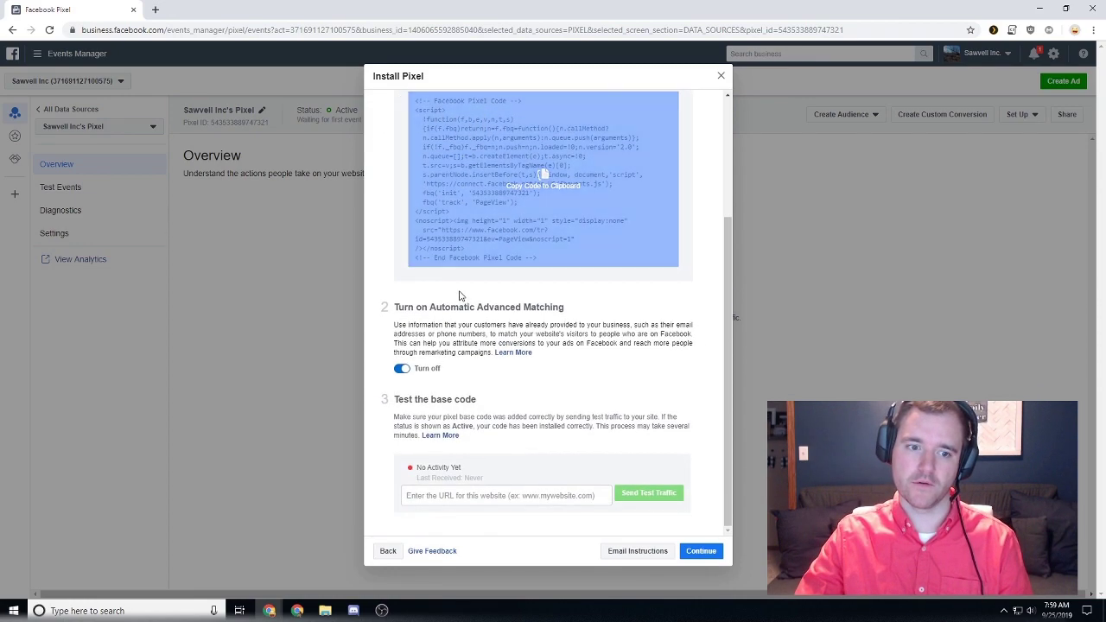
scroll(459, 294, up, 2)
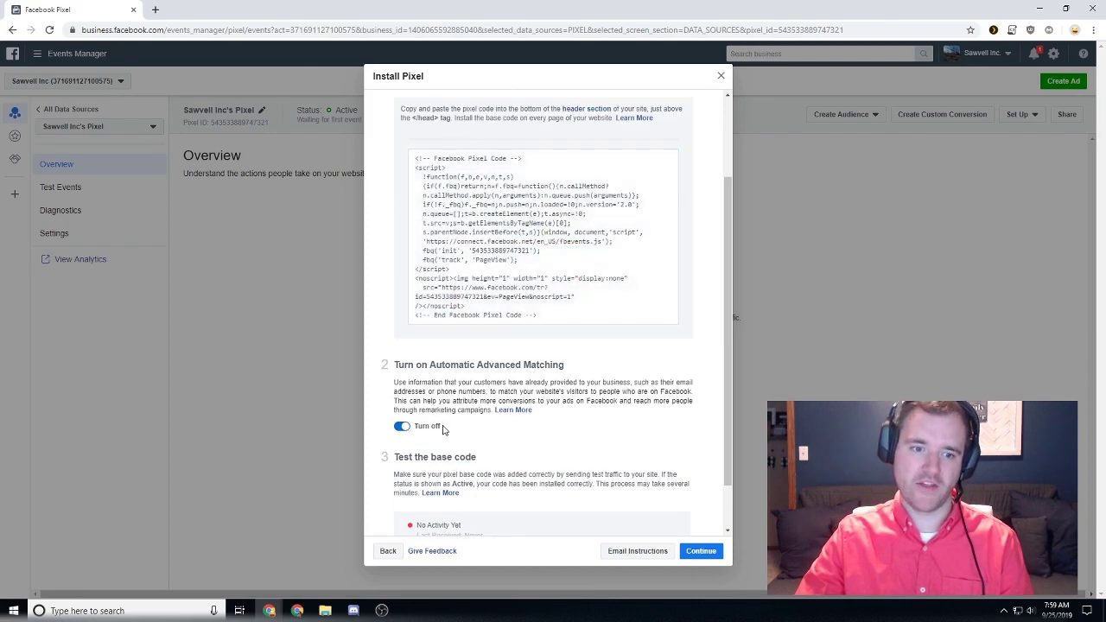
scroll(441, 381, down, 2)
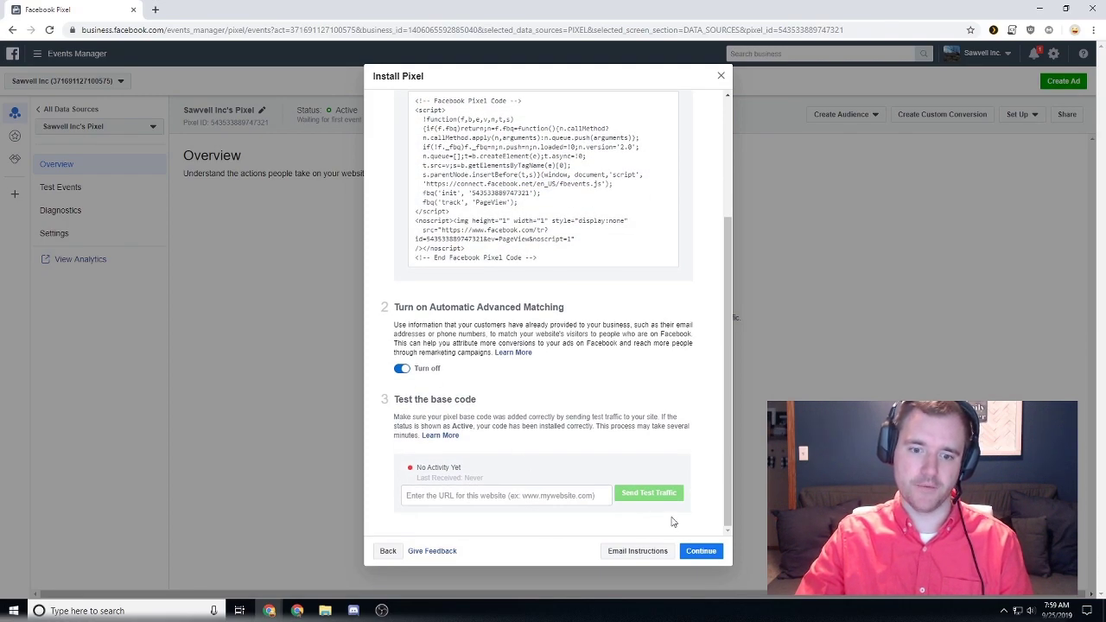
click(701, 550)
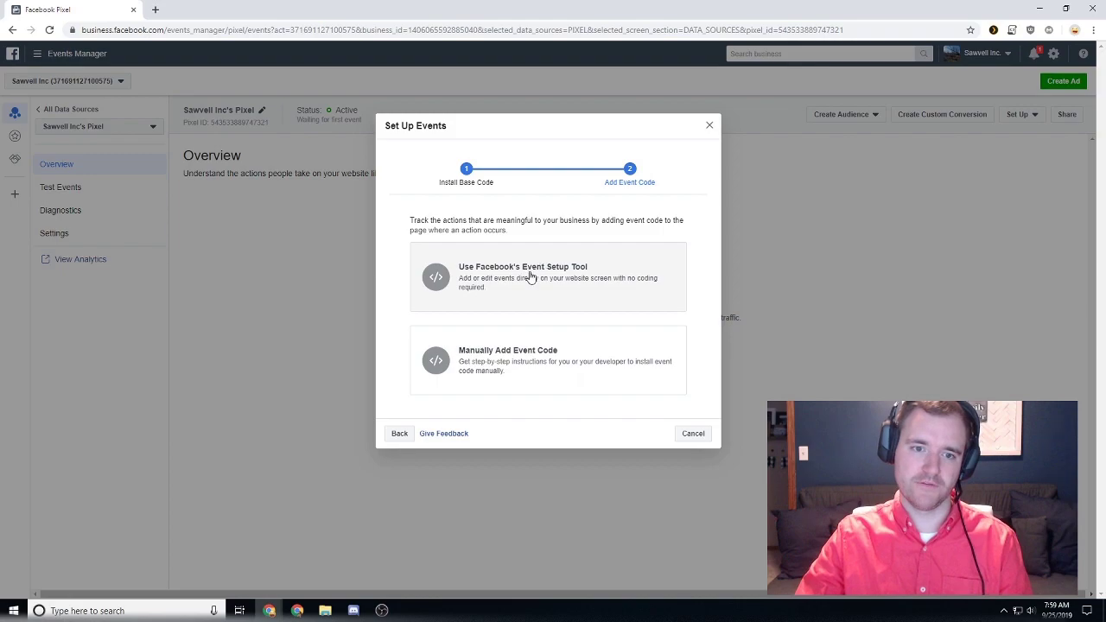
click(514, 371)
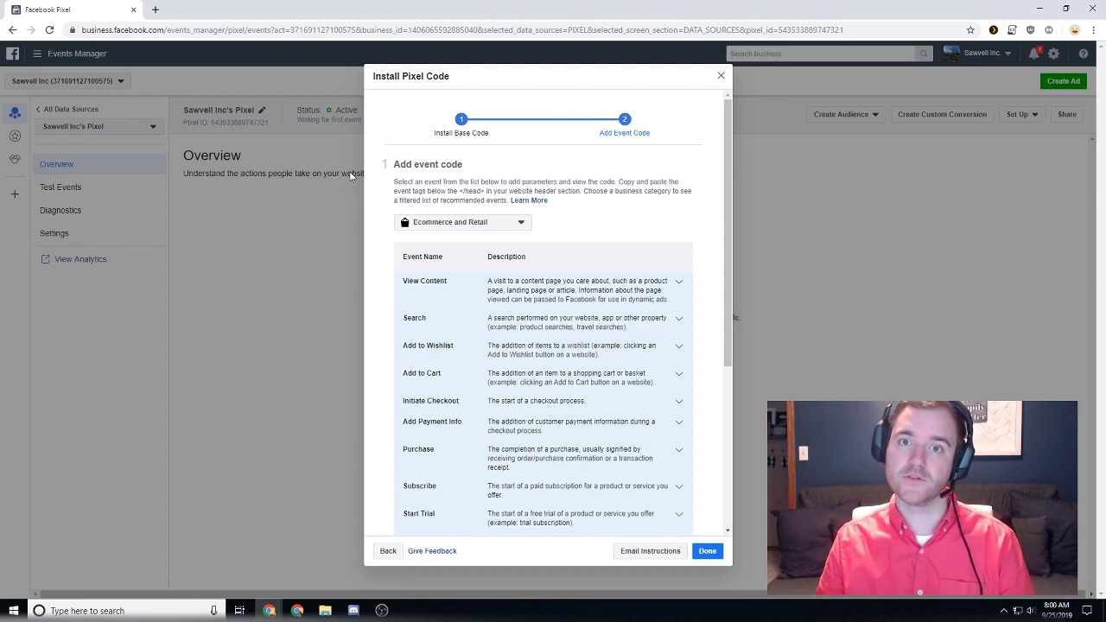
scroll(539, 340, down, 3)
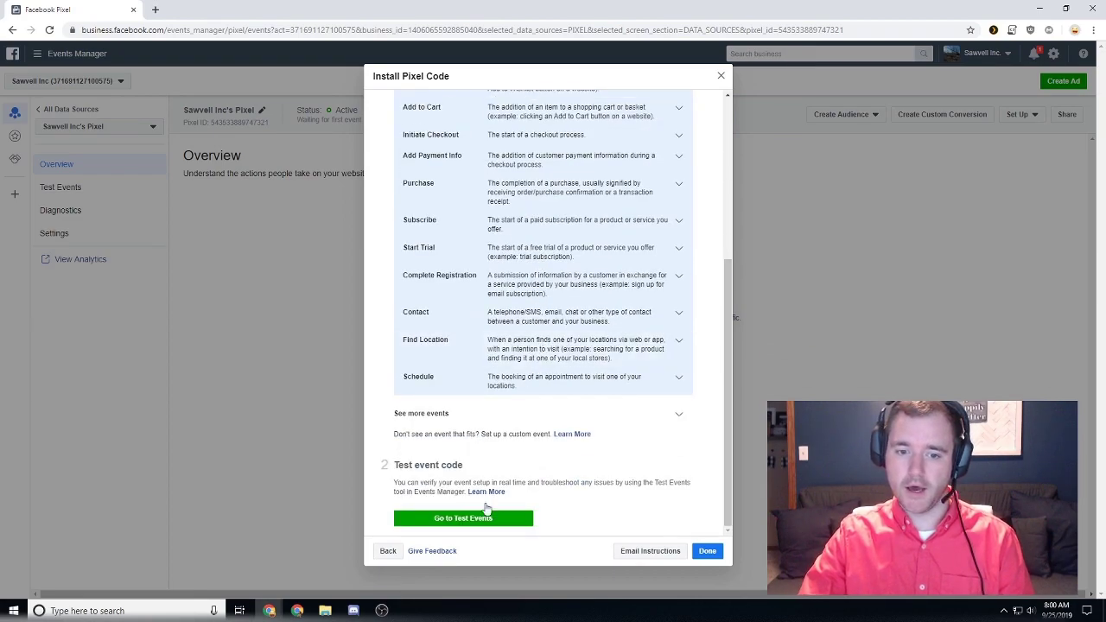
click(390, 552)
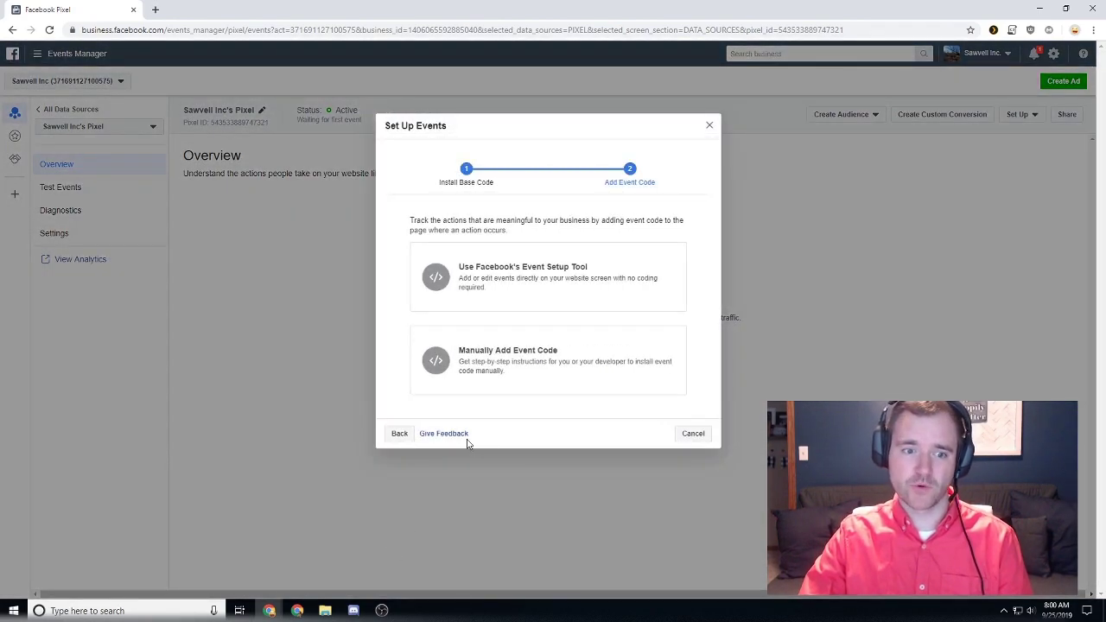
Cancel the event setup, reopen Install Pixel from Set Up, and dismiss that dialog.
click(693, 434)
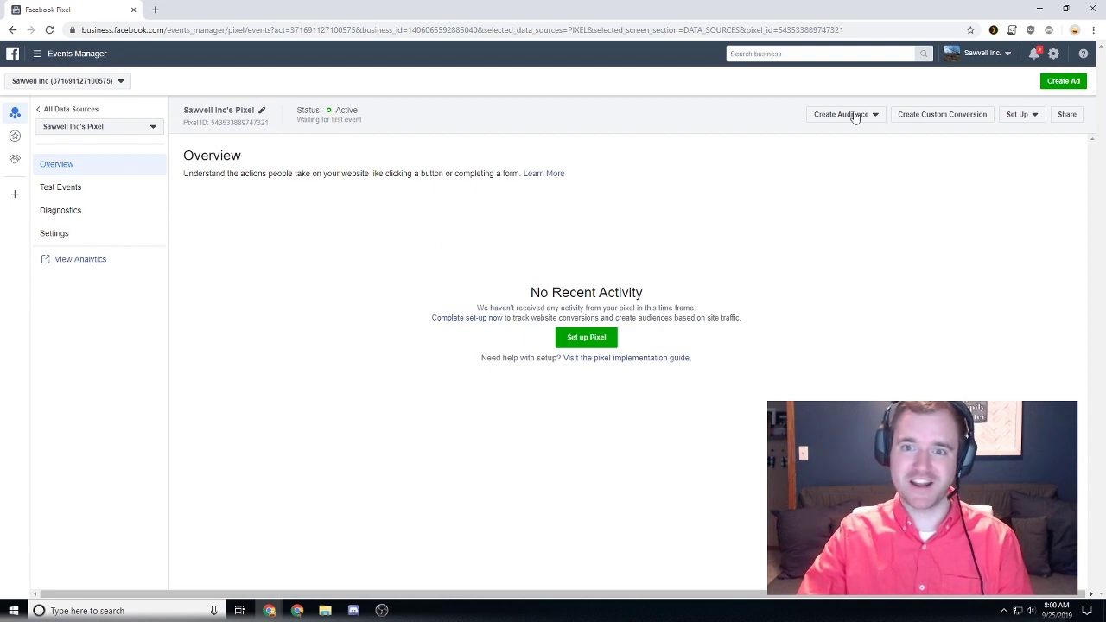
click(1015, 115)
click(1021, 131)
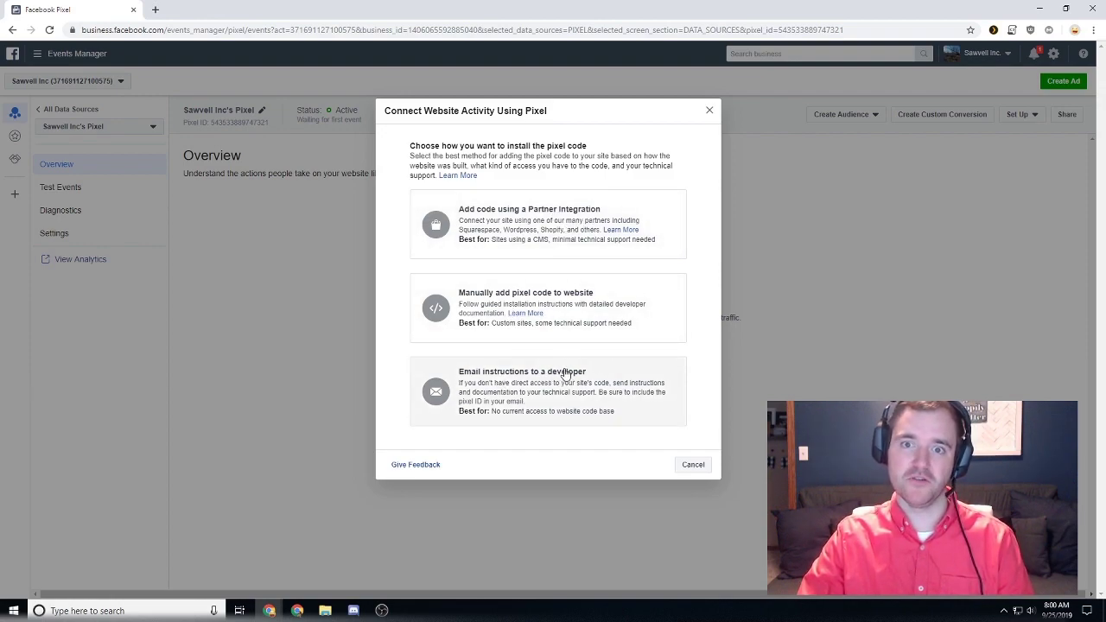
click(709, 110)
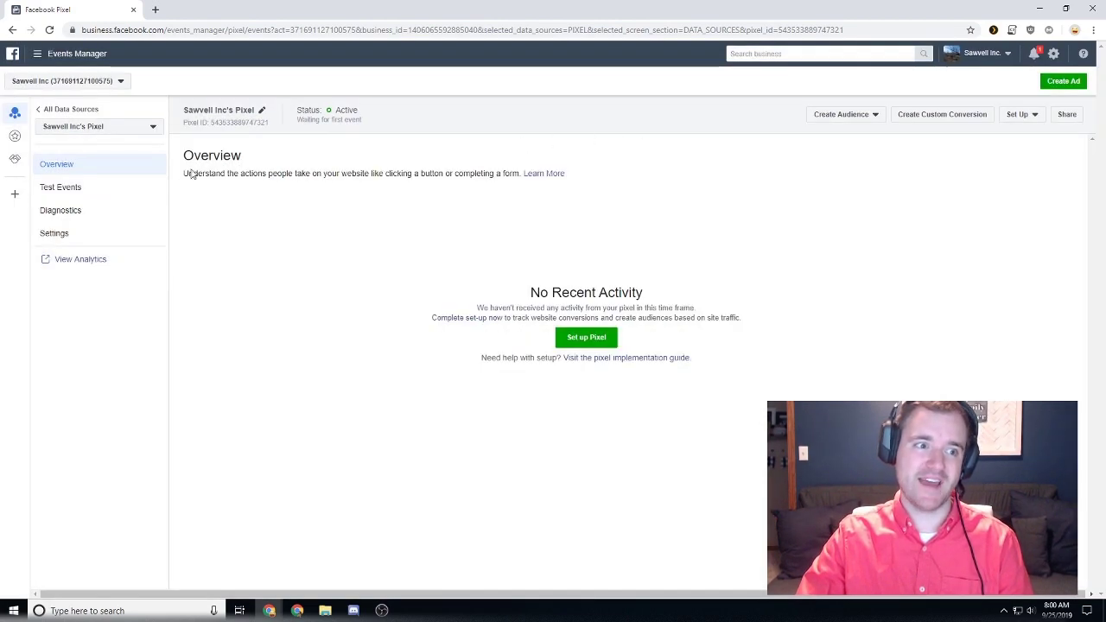
Check the pixel's Diagnostics, then open Test Events and focus its website URL field.
click(96, 213)
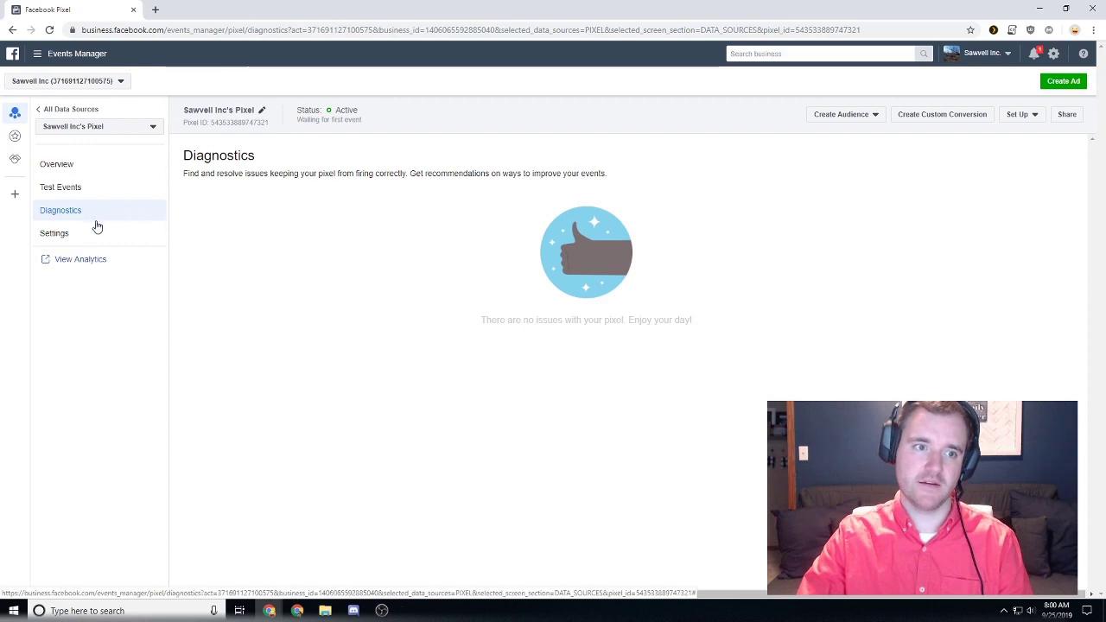
click(87, 190)
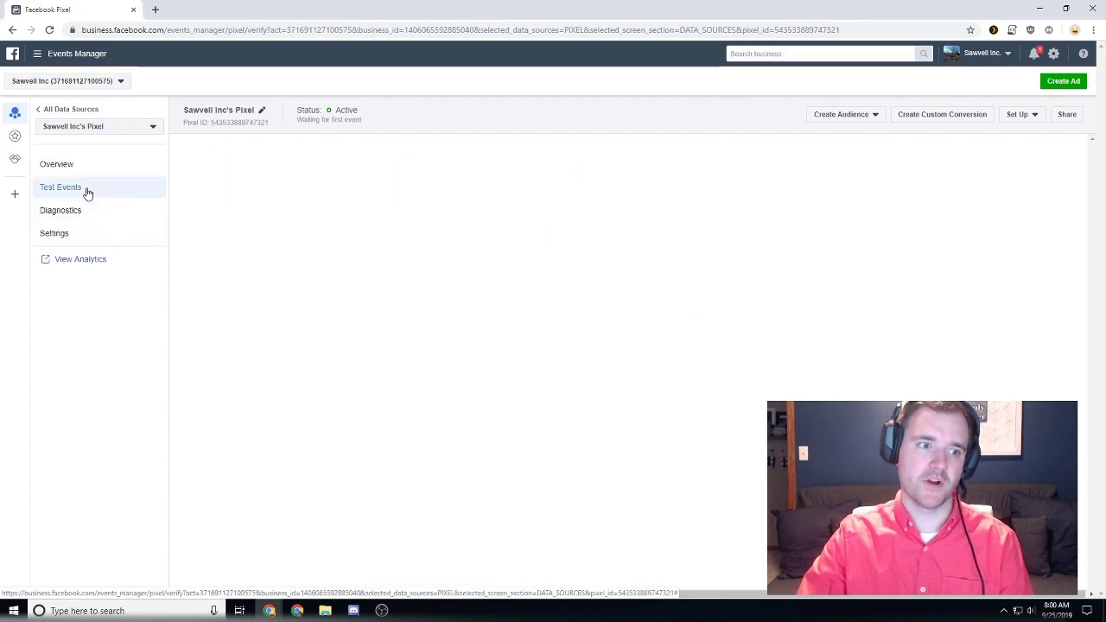
click(515, 390)
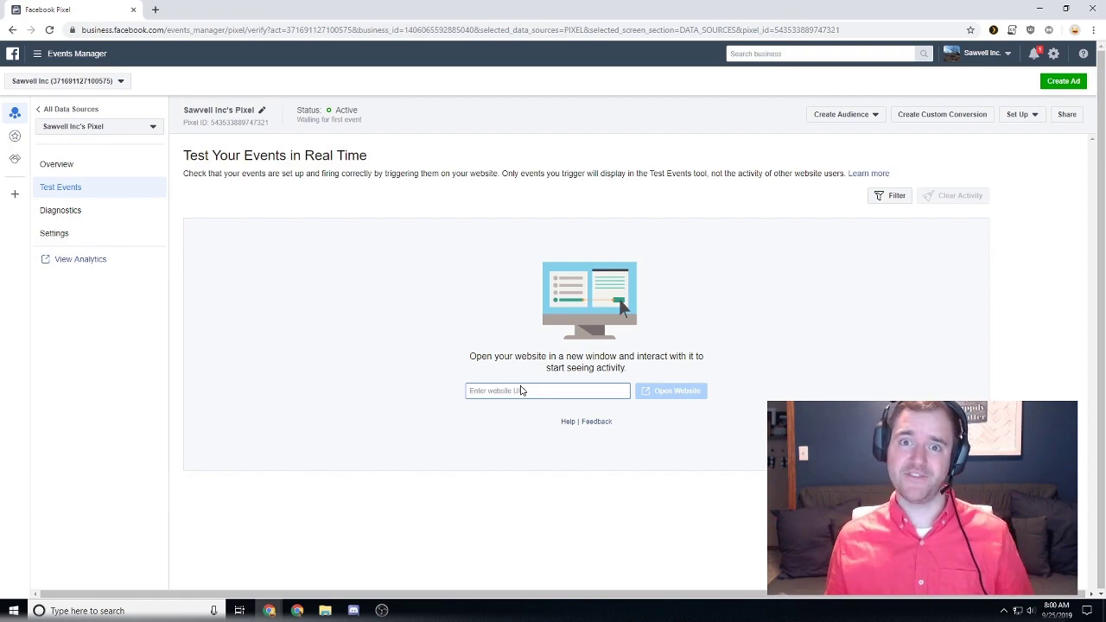
click(521, 390)
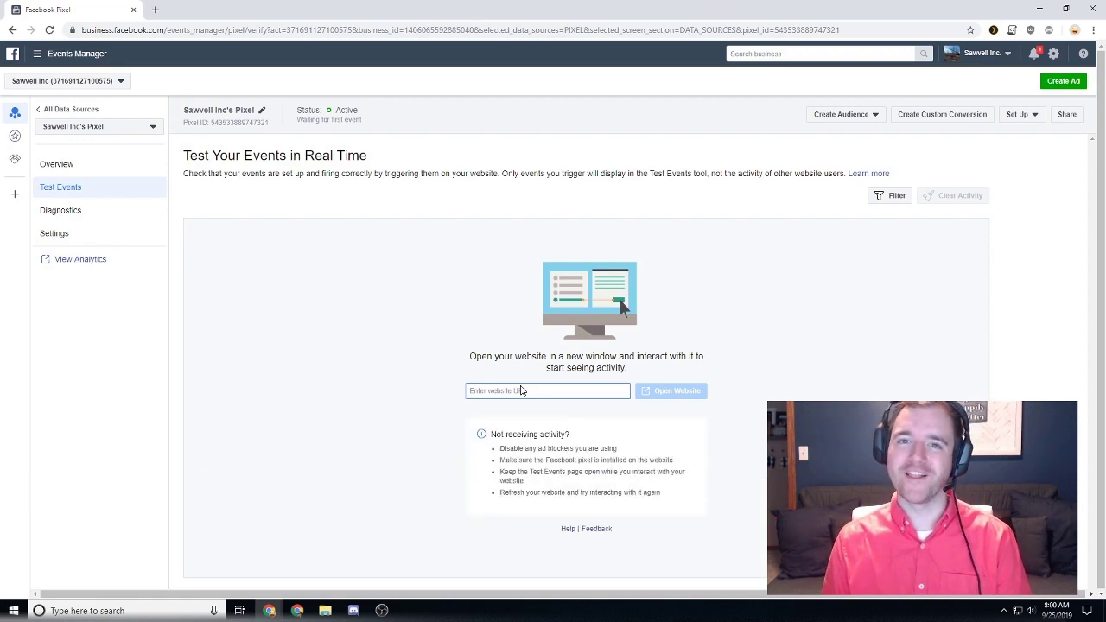